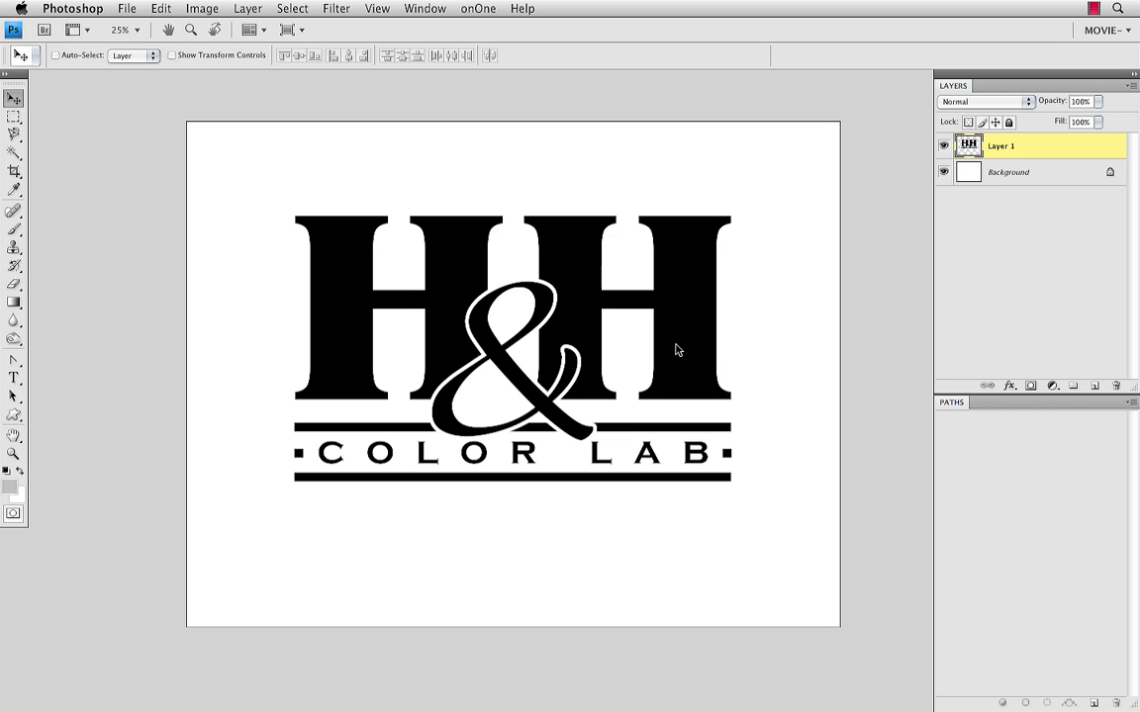
Step: Hide and re-show the Background layer to view the logo on transparency, then check the Edit menu
left_click(943, 174)
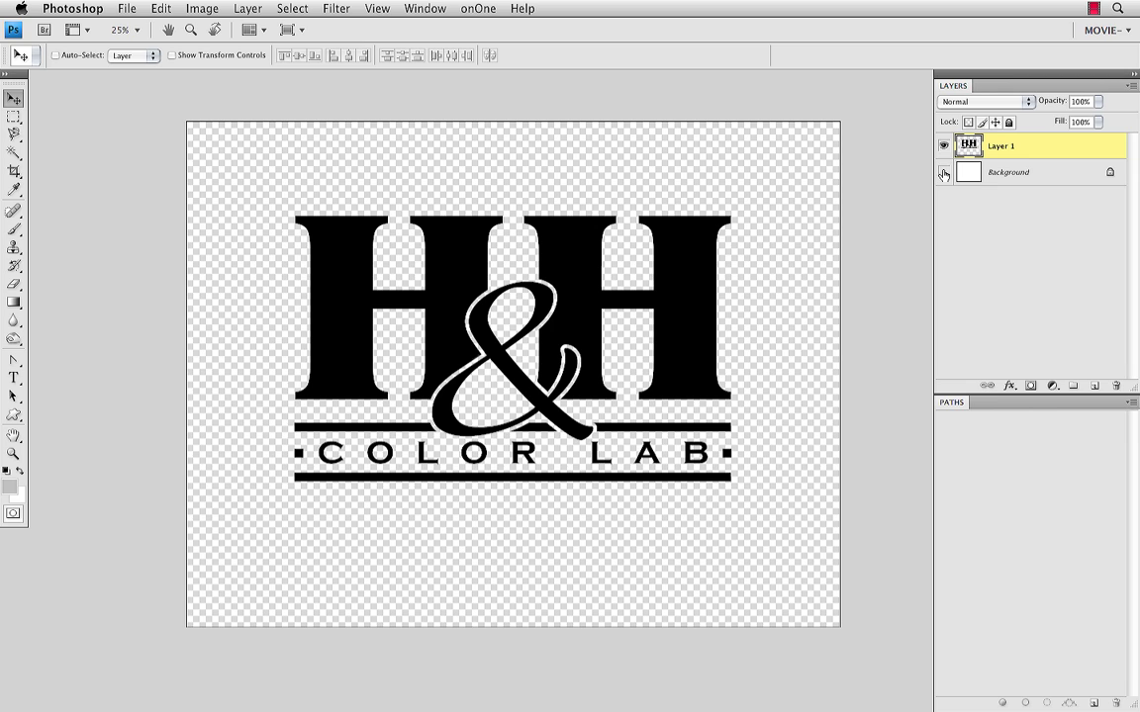
left_click(944, 173)
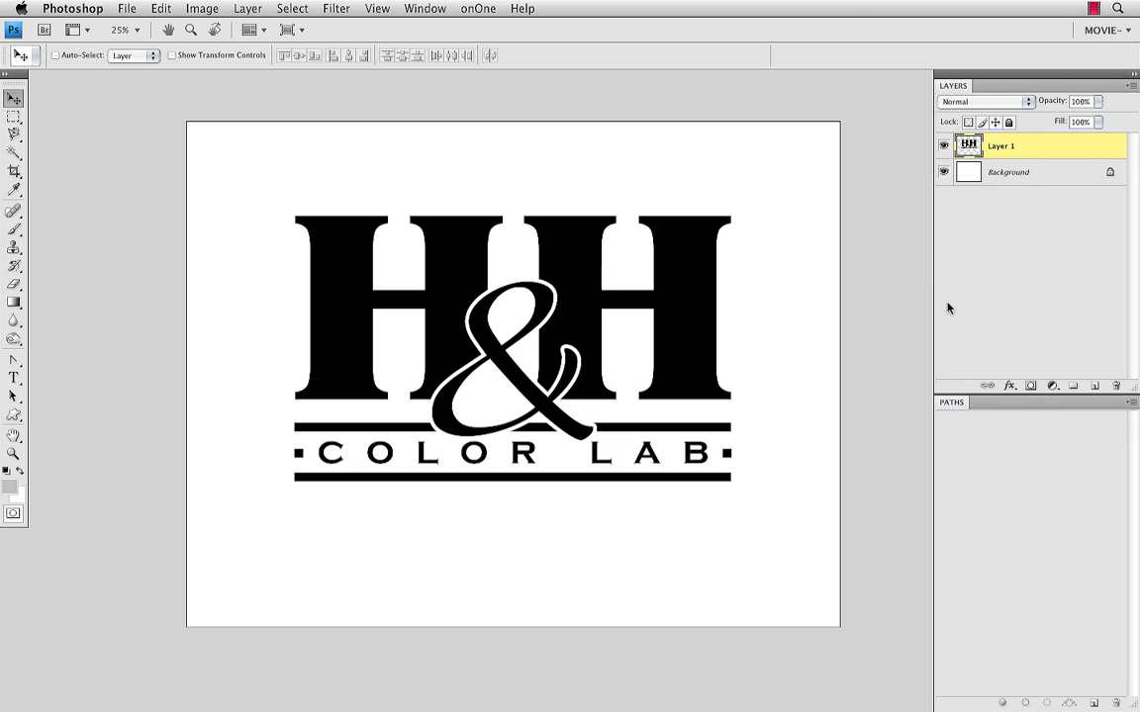
left_click(161, 8)
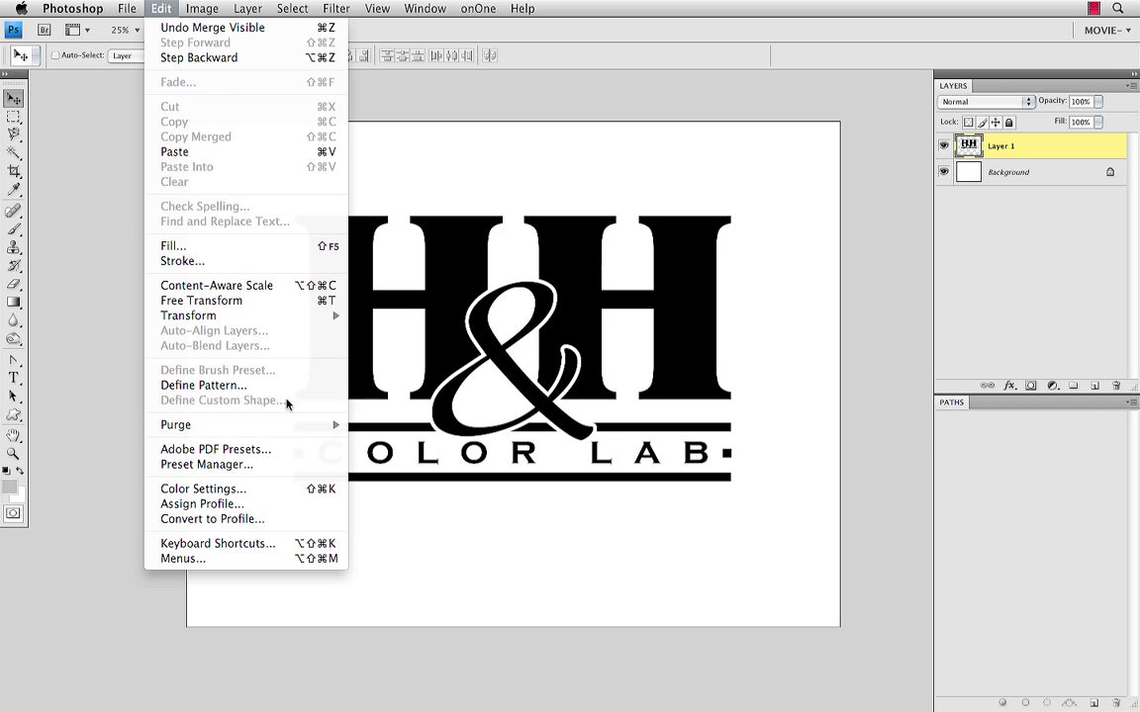
Step: Dismiss the Edit menu without choosing any command
left_click(1018, 336)
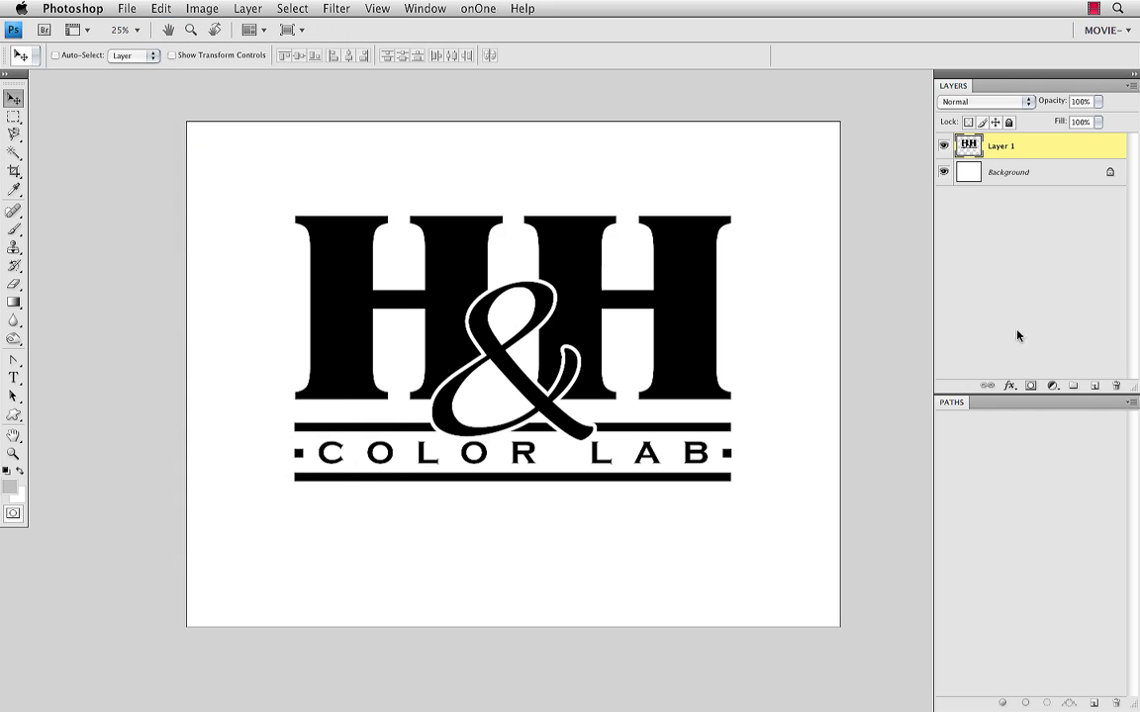
Step: Load Layer 1's logo as a selection, convert it to a work path, and verify the outline
left_click(966, 146, "super")
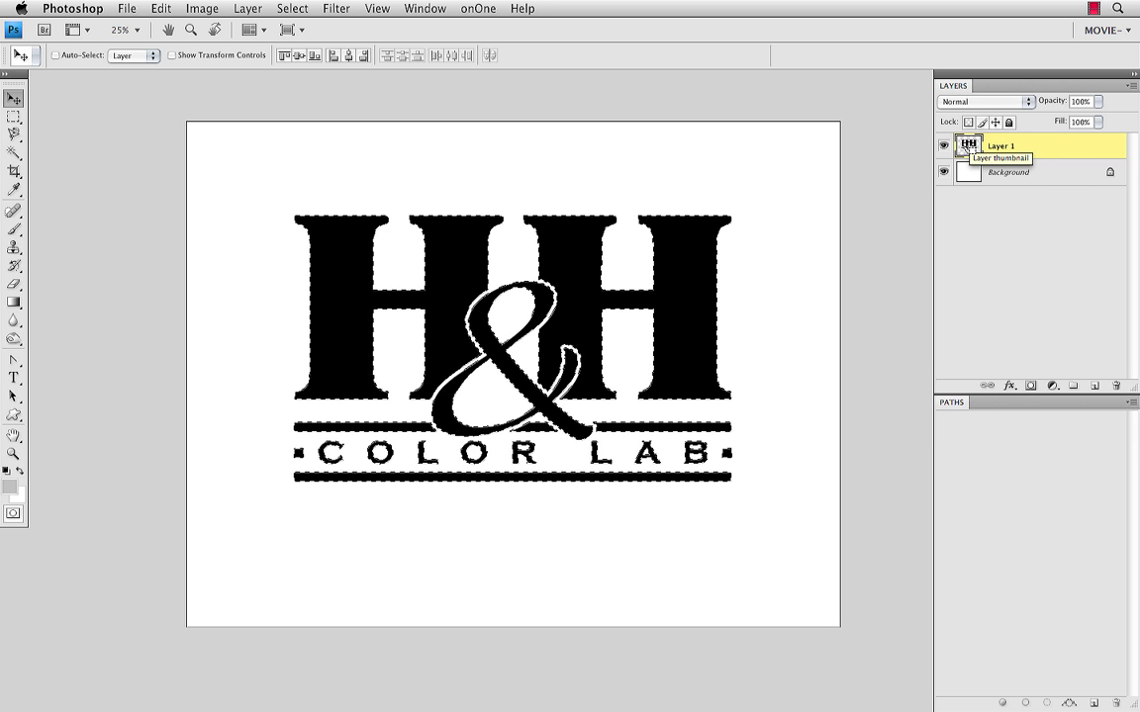
left_click(1070, 703)
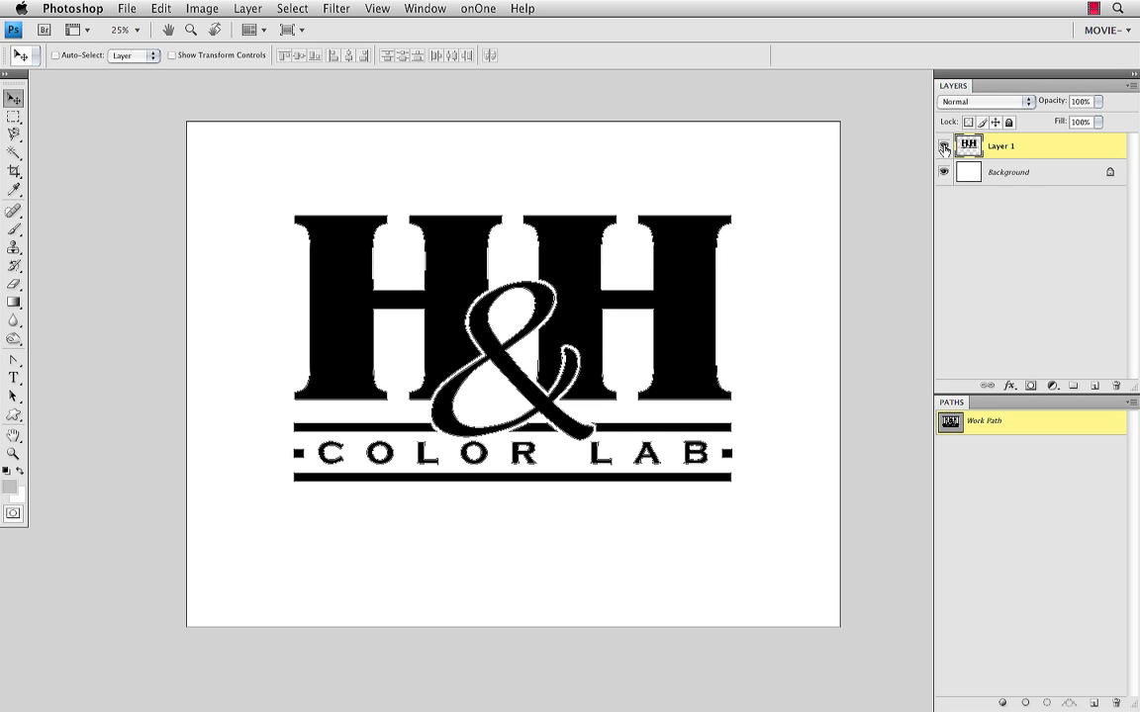
left_click(943, 146)
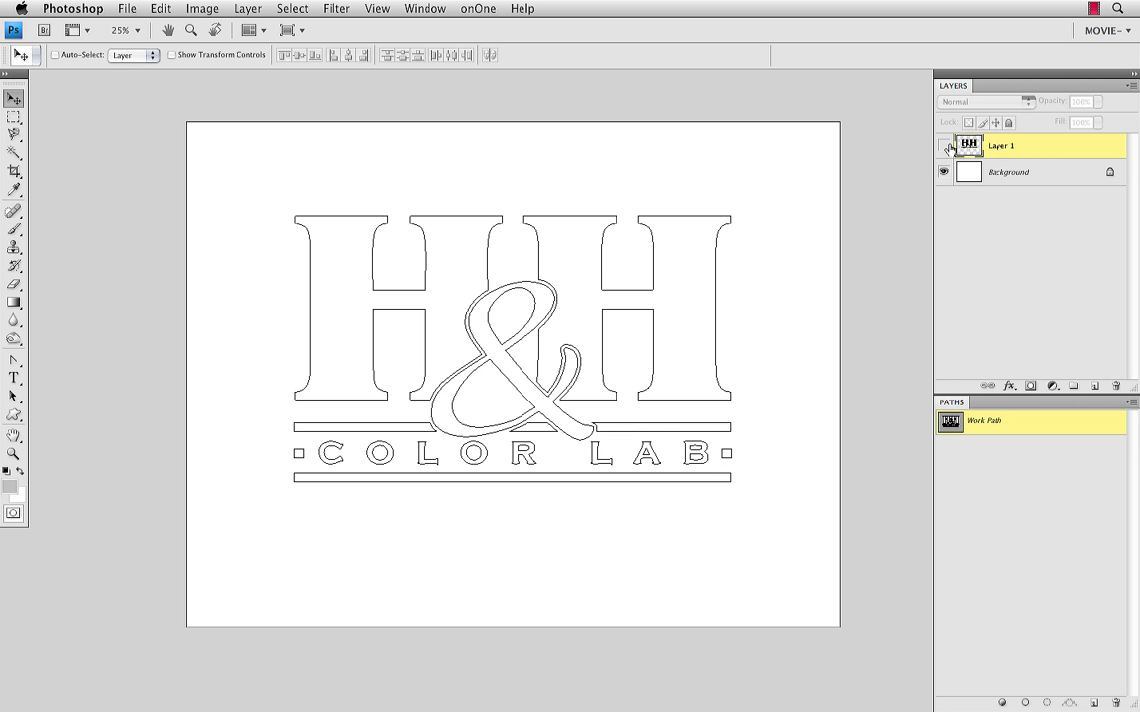
left_click(944, 146)
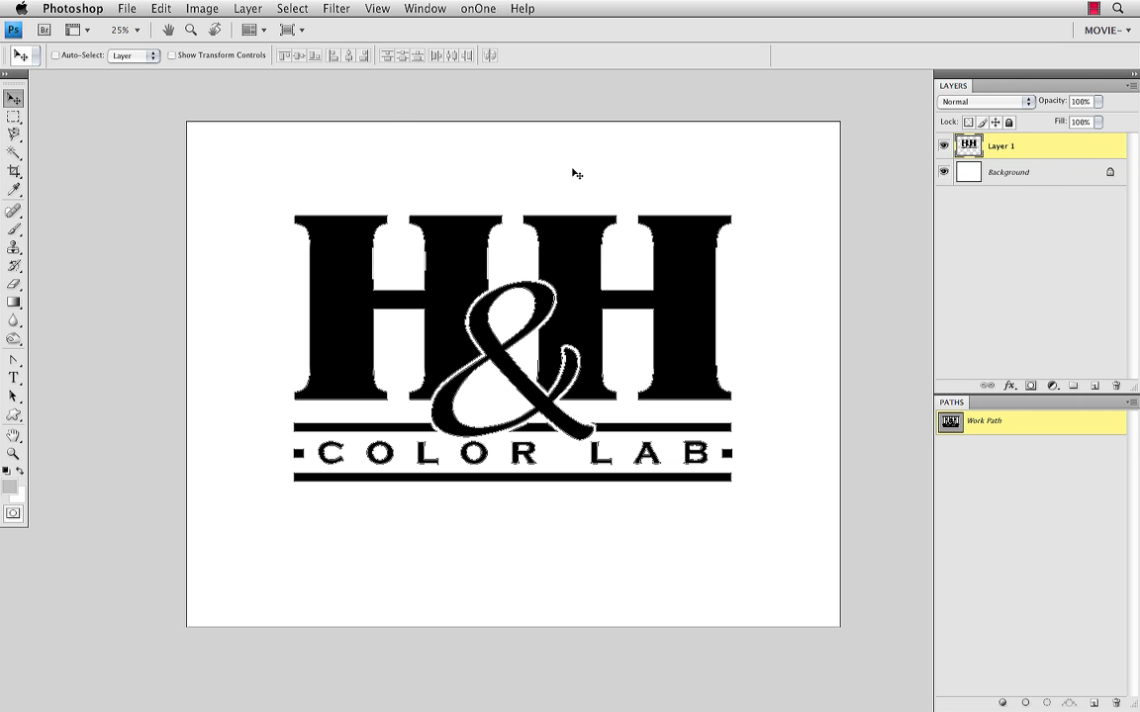
left_click(159, 7)
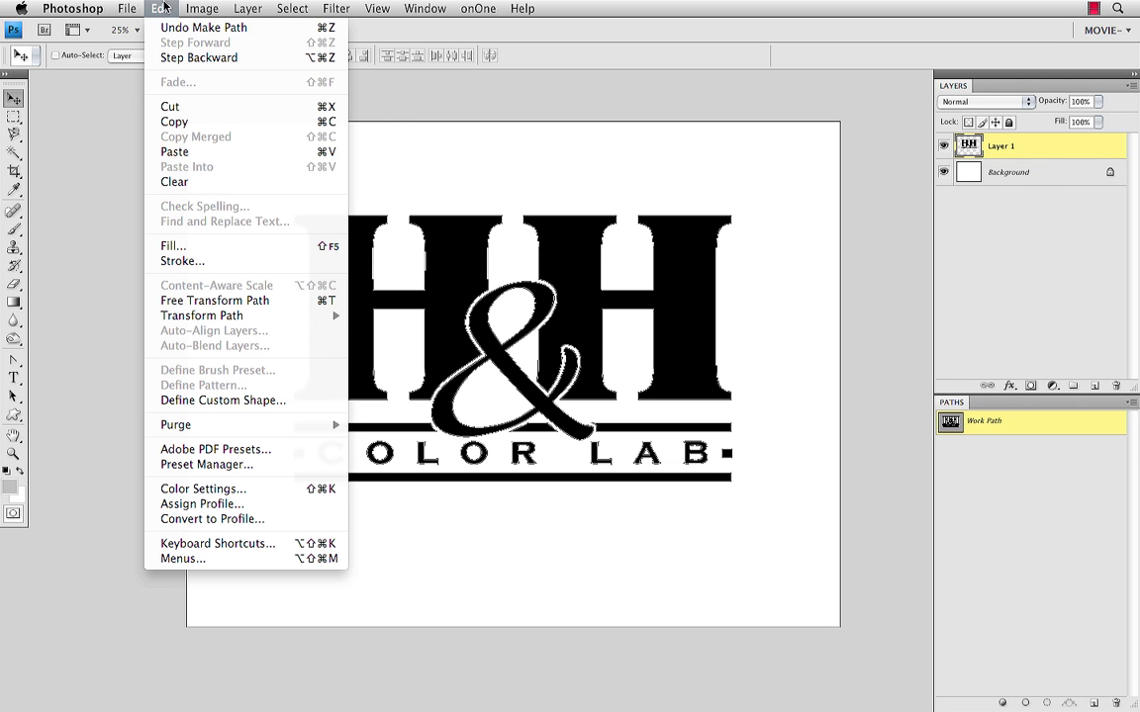
Step: Define the logo work path as a custom shape named 'H&H Logo'
left_click(210, 402)
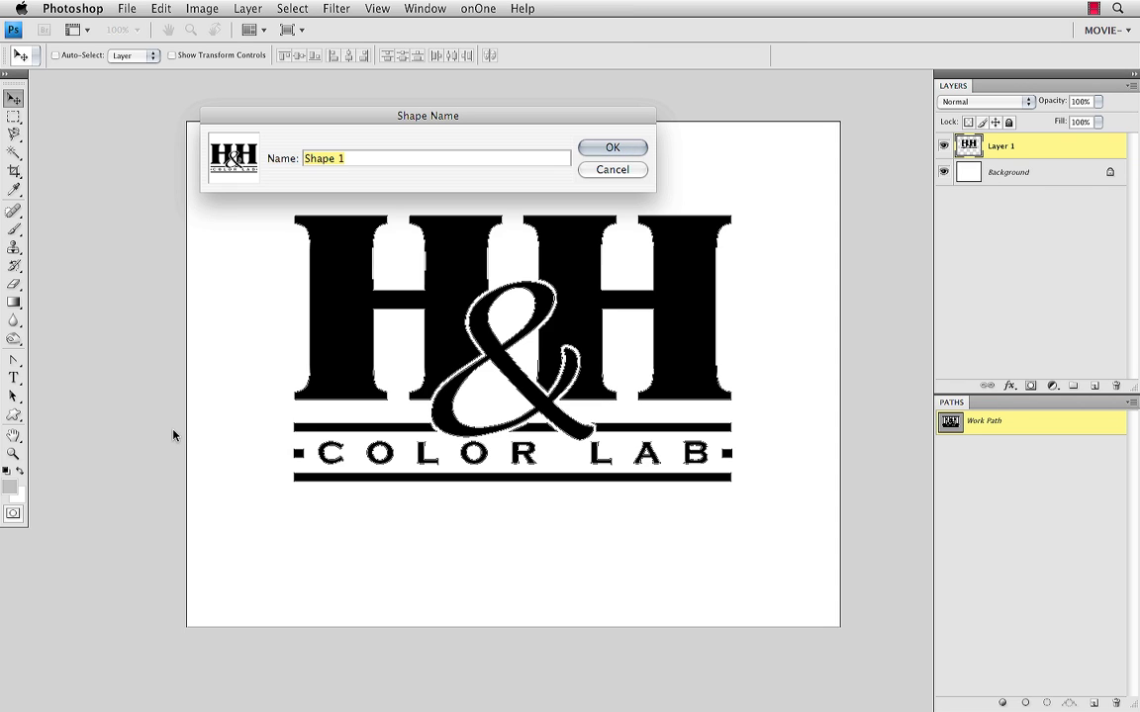
type("H&H Logo")
key("Return")
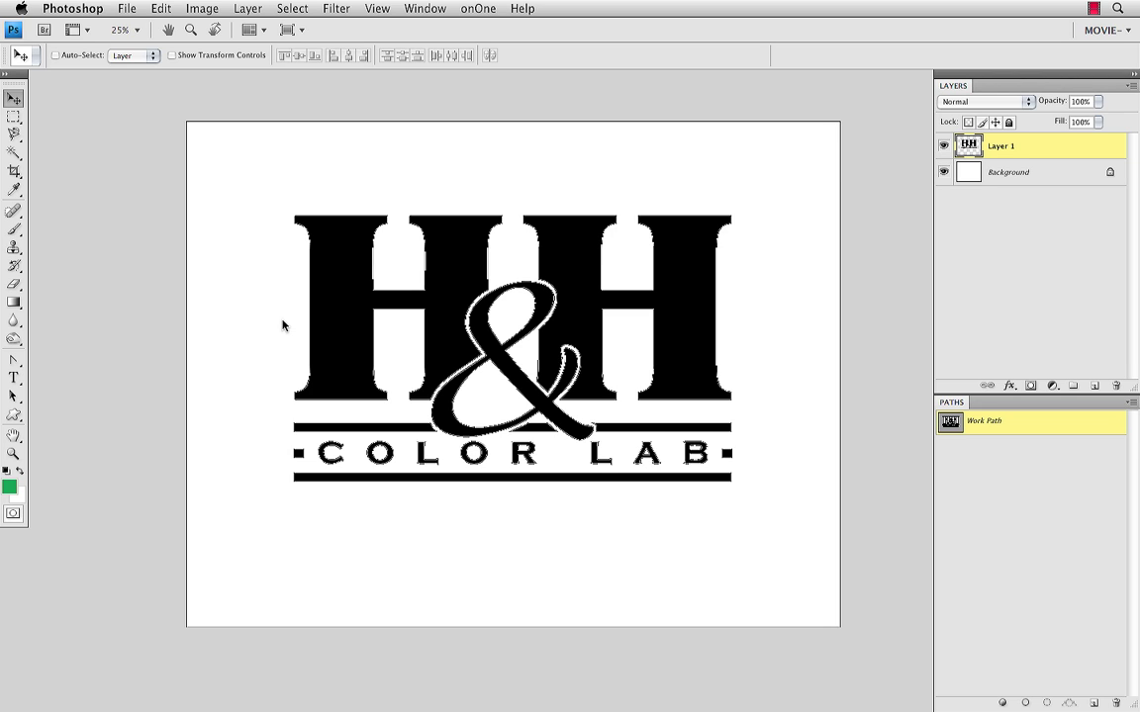
Step: Select the Custom Shape Tool and display the H&H logo in the Shape picker
left_click(14, 417)
left_click(15, 416)
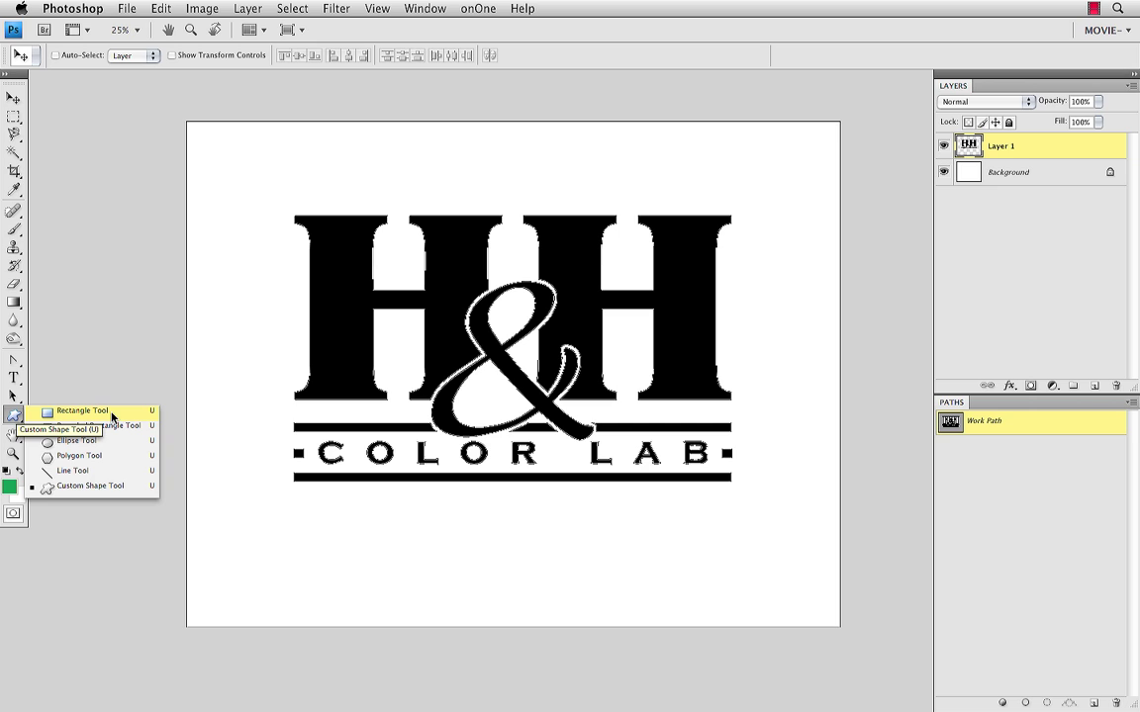
left_click(107, 487)
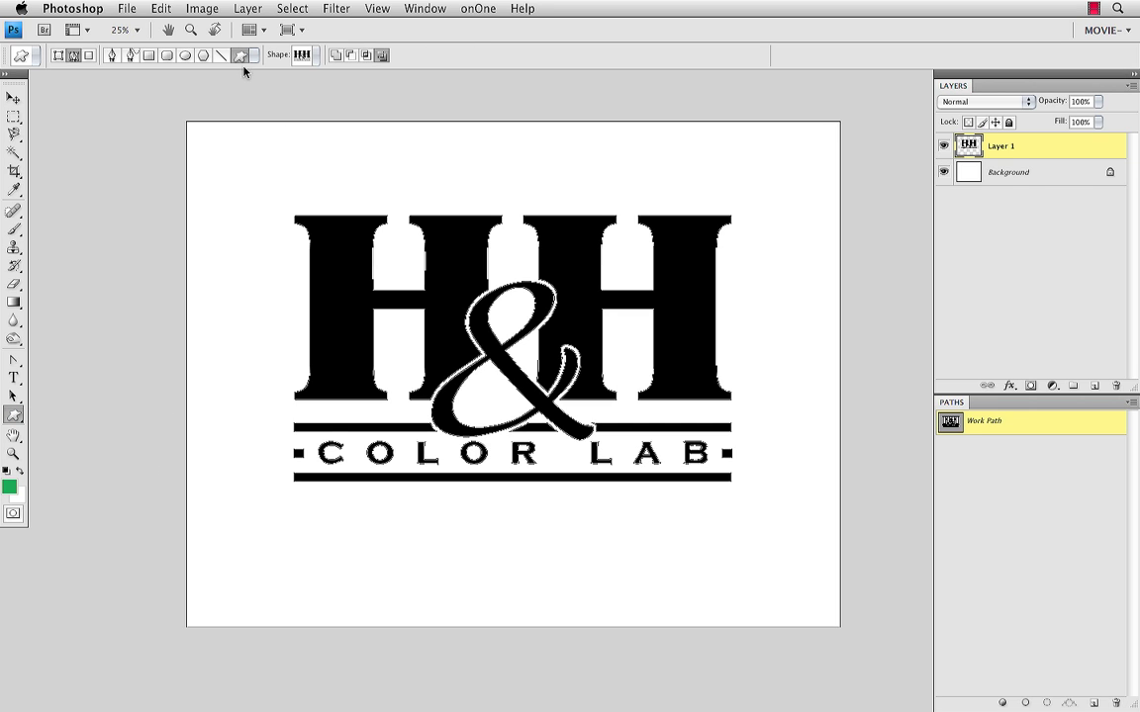
left_click(315, 57)
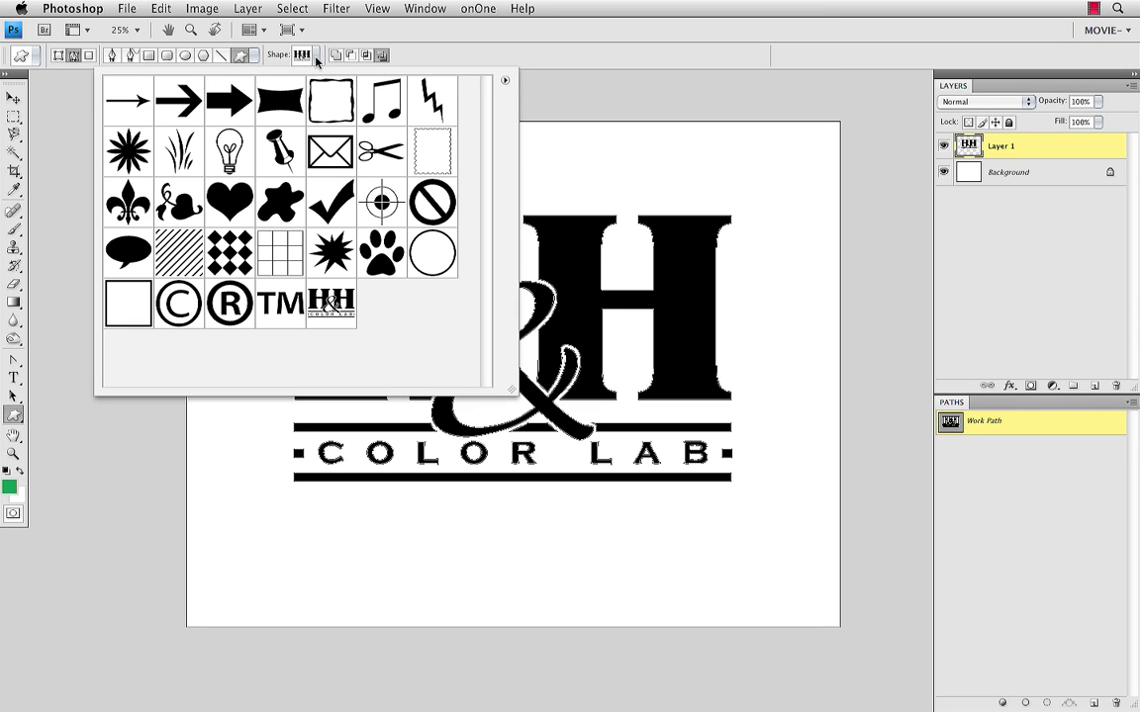
Step: Use the Preset Manager to save the shapes as 'H&H Custom Shape Logo.csh' on the Desktop
left_click(505, 83)
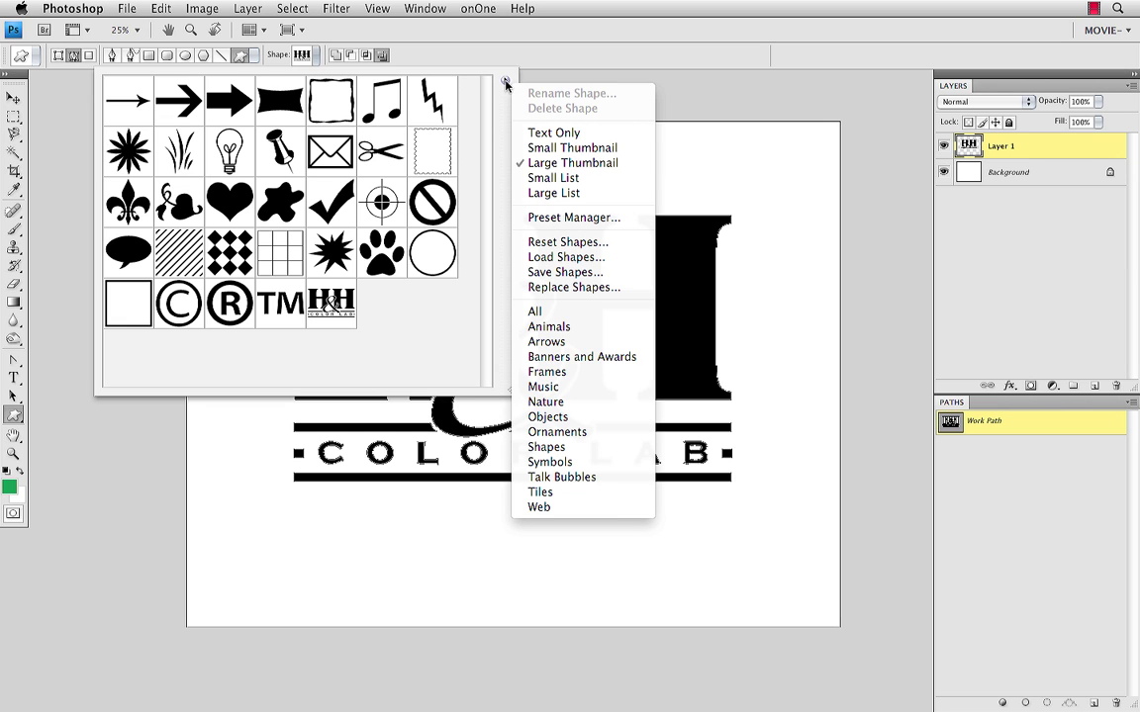
left_click(552, 218)
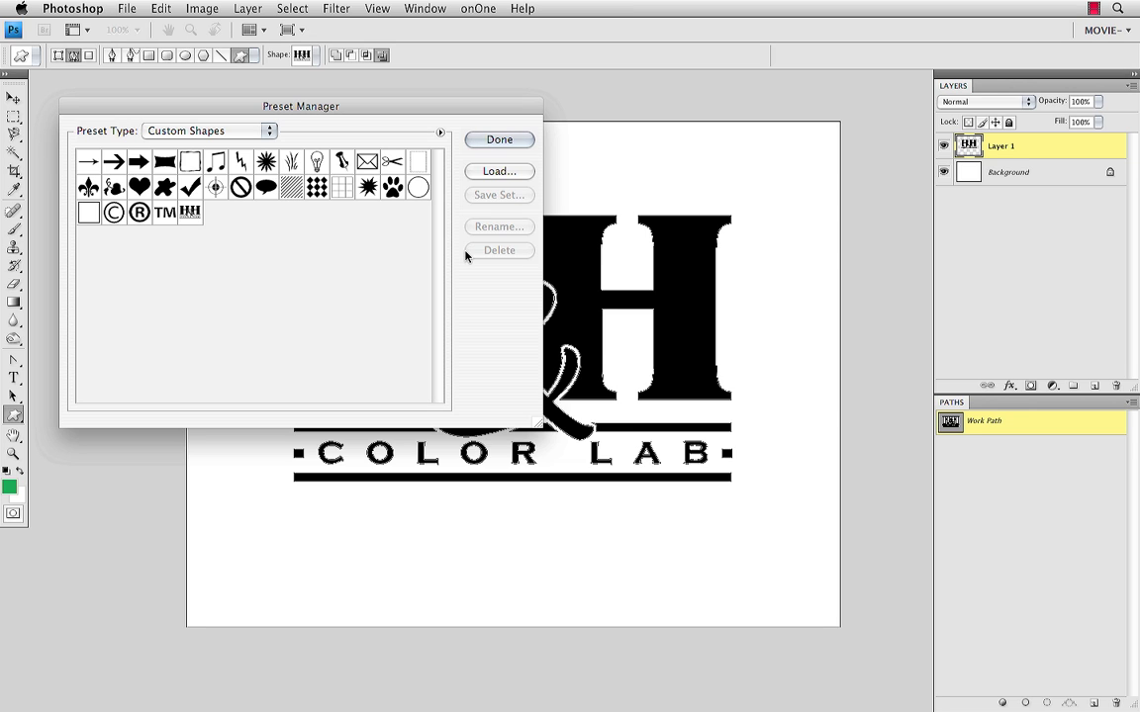
left_click(188, 212)
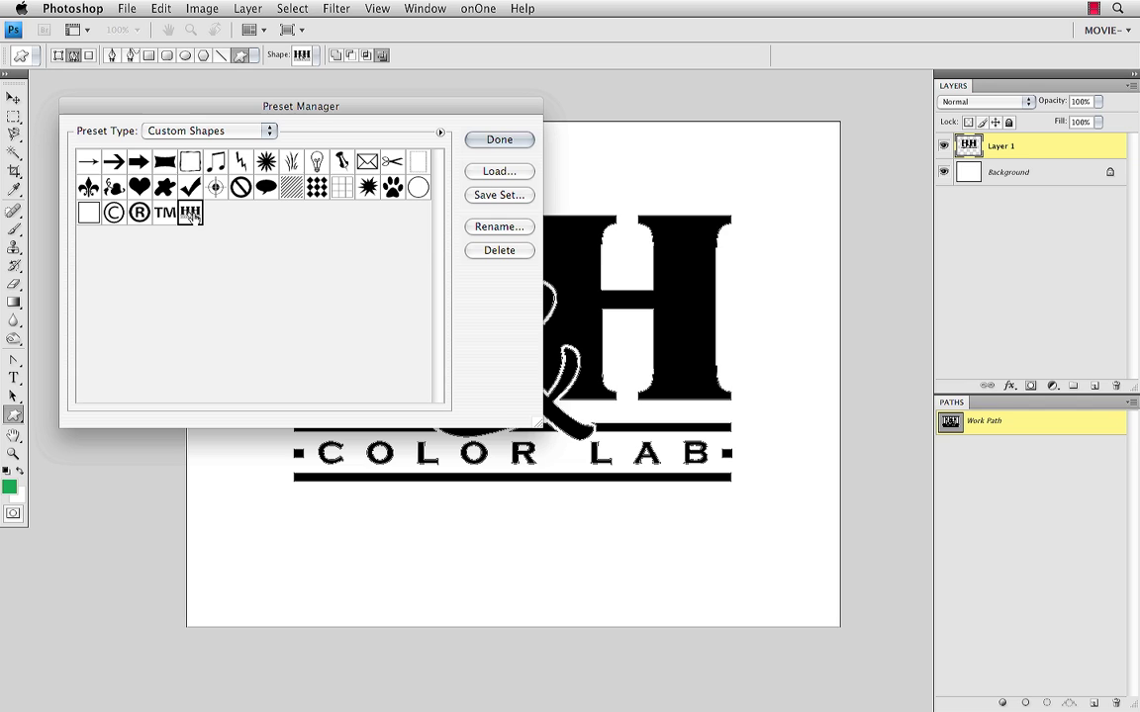
left_click(485, 196)
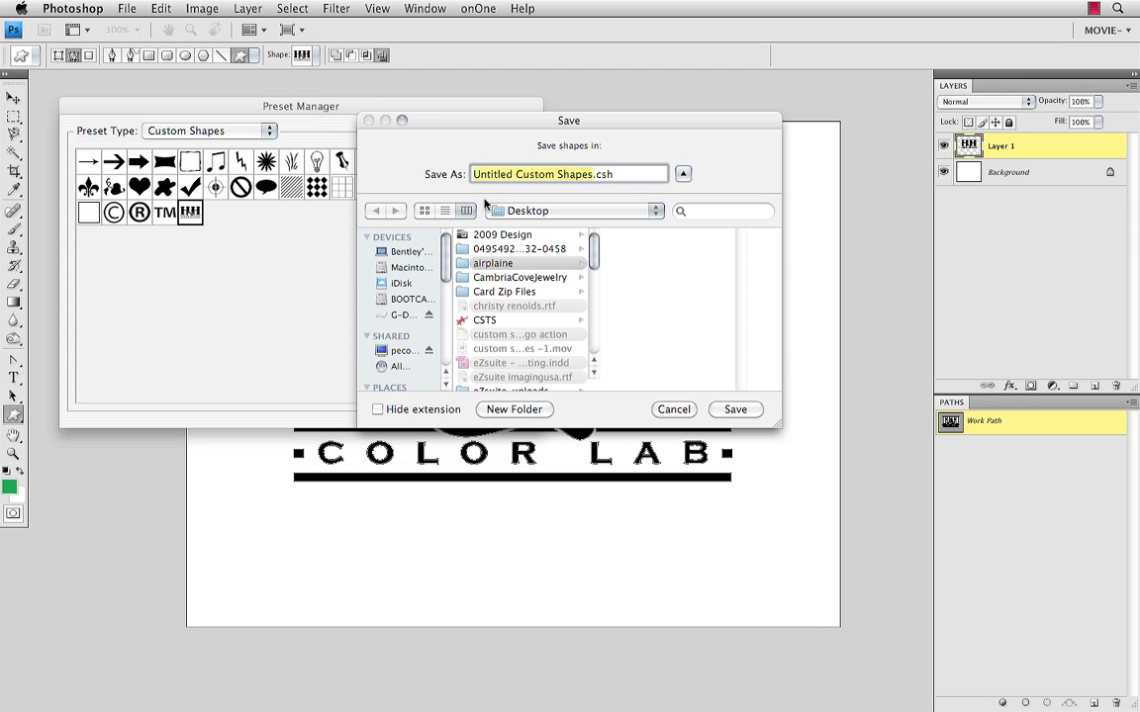
type("H&H ")
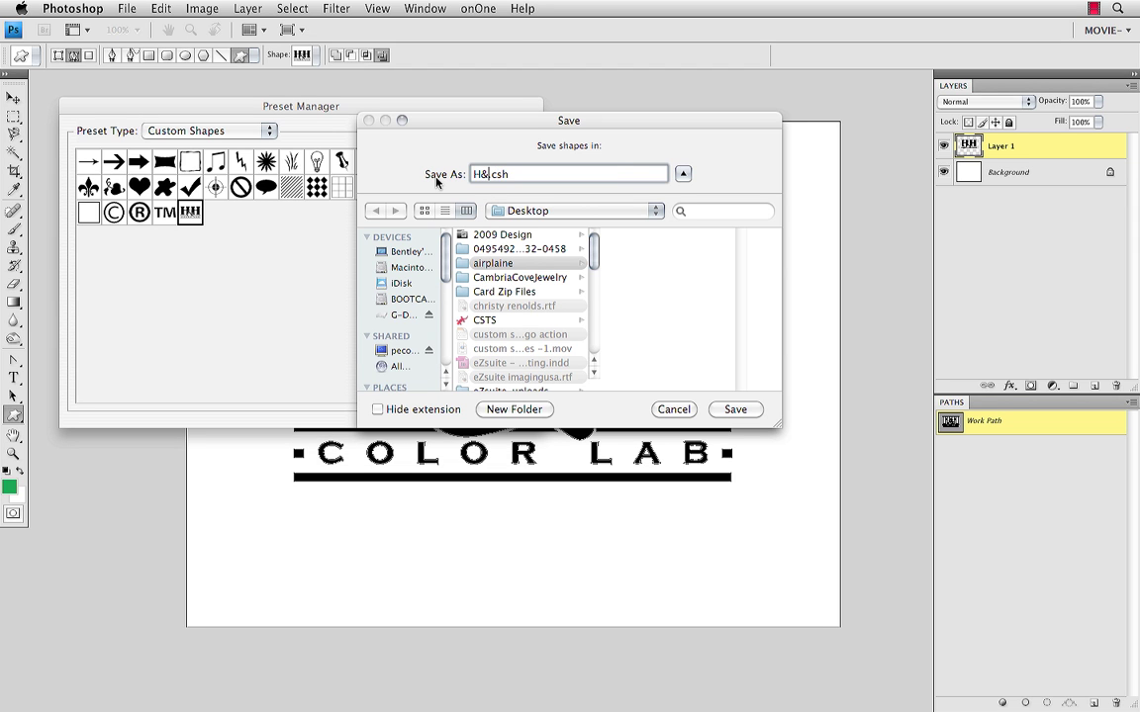
type("Custom ")
type("Shape Lo")
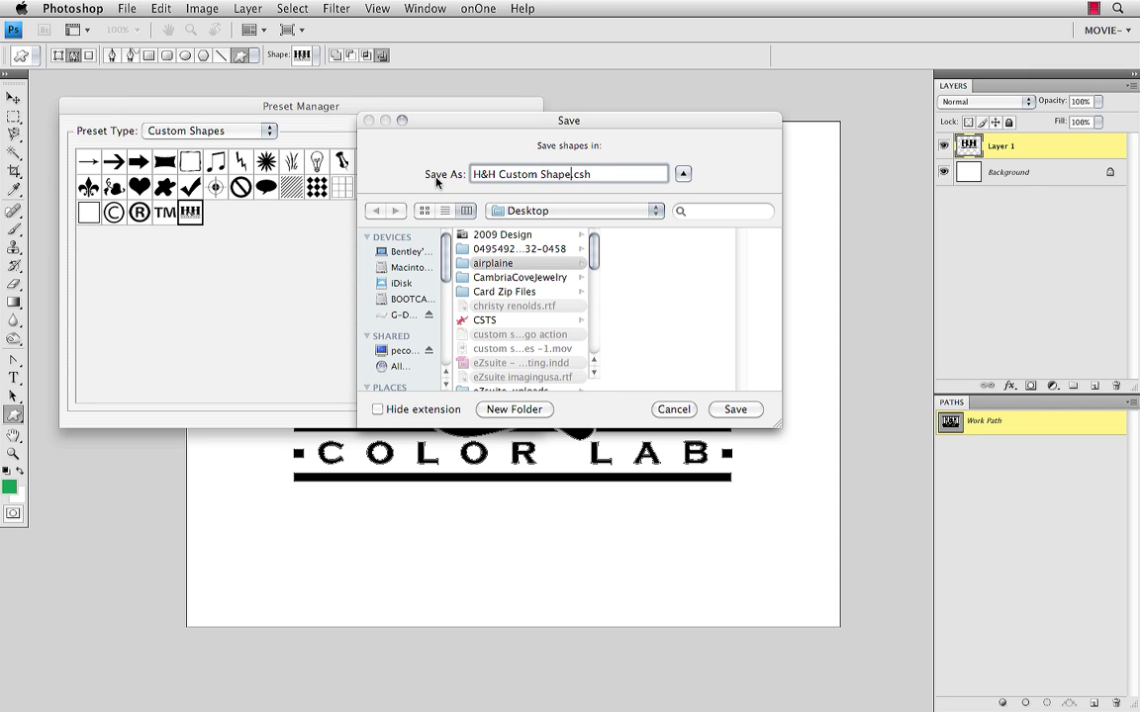
type("go")
left_click(725, 414)
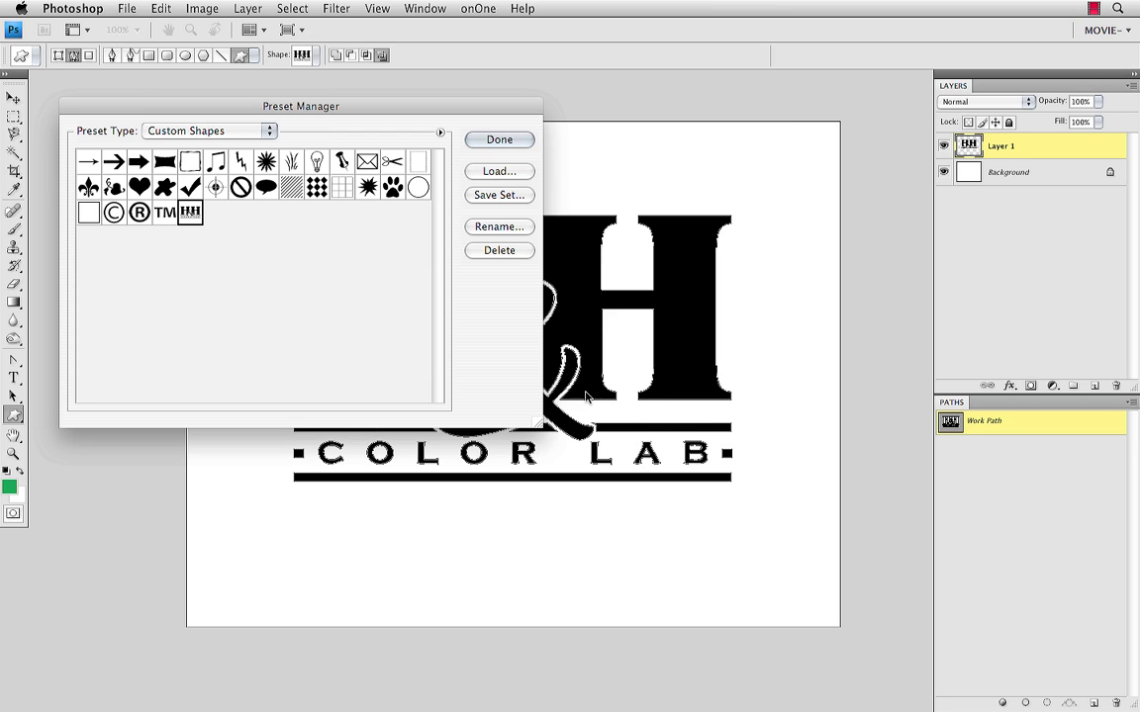
left_click(494, 140)
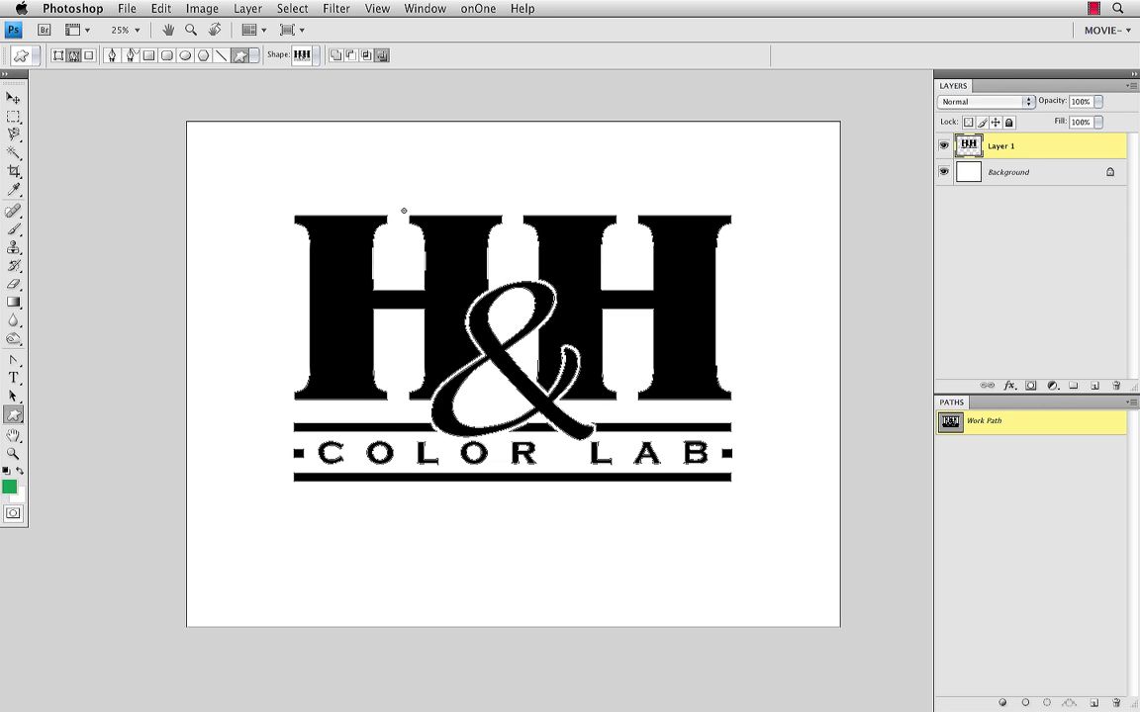
Step: Create a new U.S. Paper Letter document, 8.5 × 11 inches at 300 pixels/inch
left_click(127, 8)
left_click(142, 33)
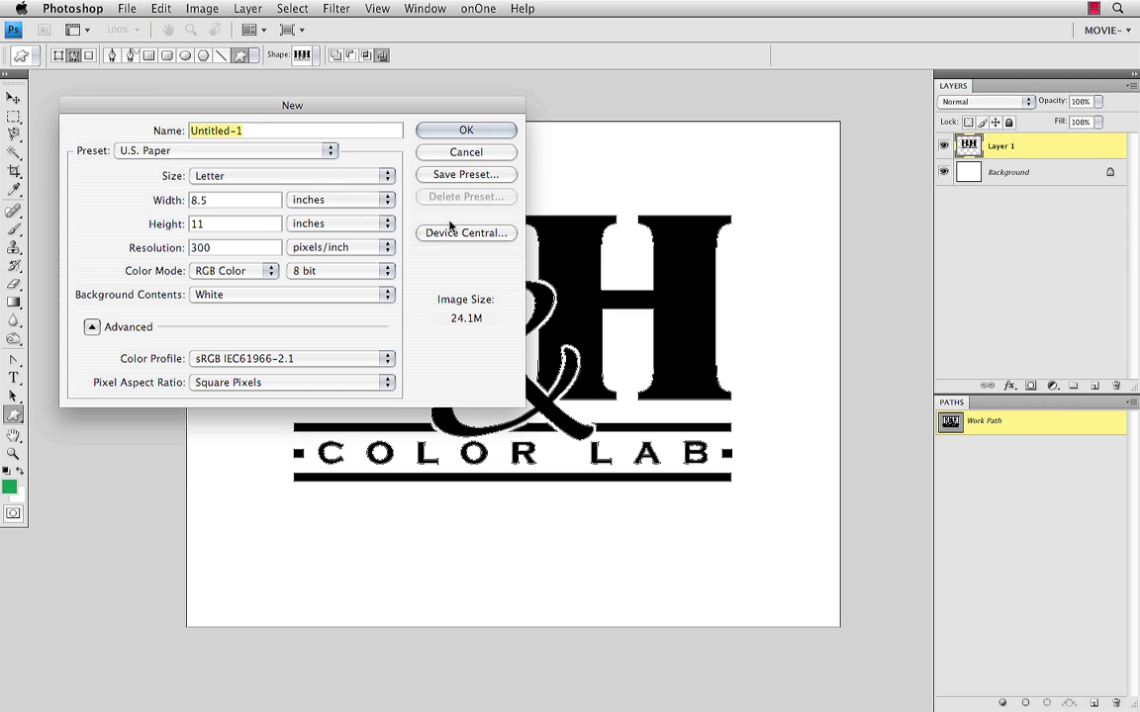
left_click(431, 130)
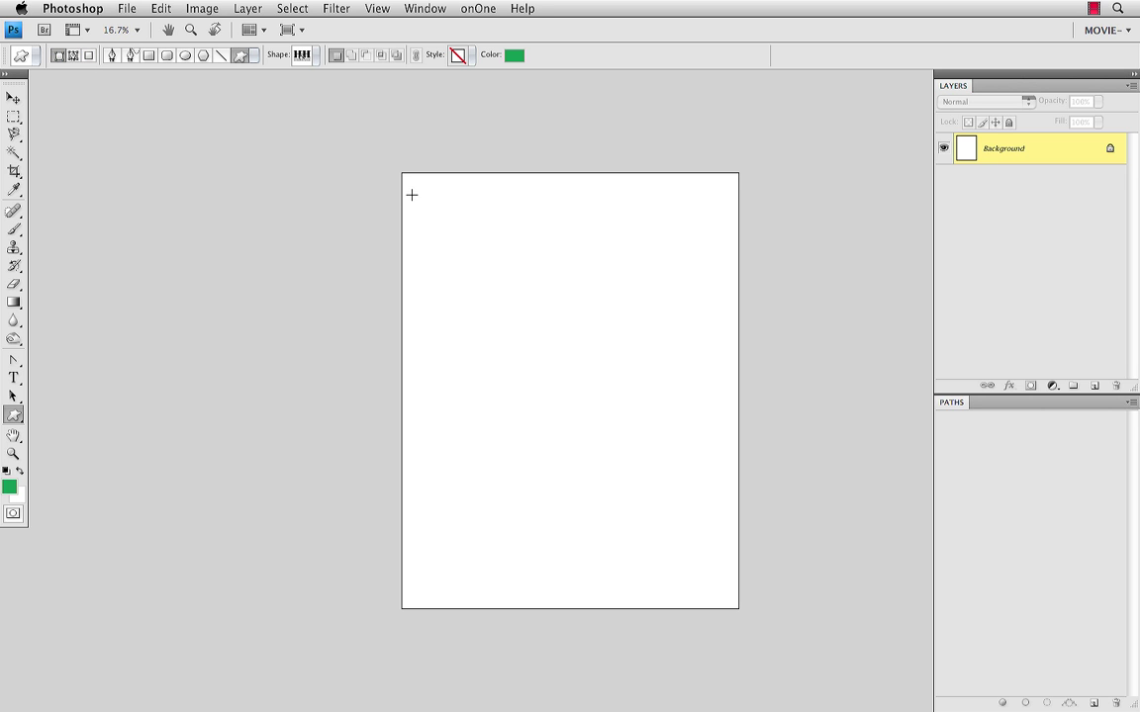
Step: Draw the H&H shape layer in the top-left corner and change its fill to magenta
left_click_drag(425, 193, 576, 285)
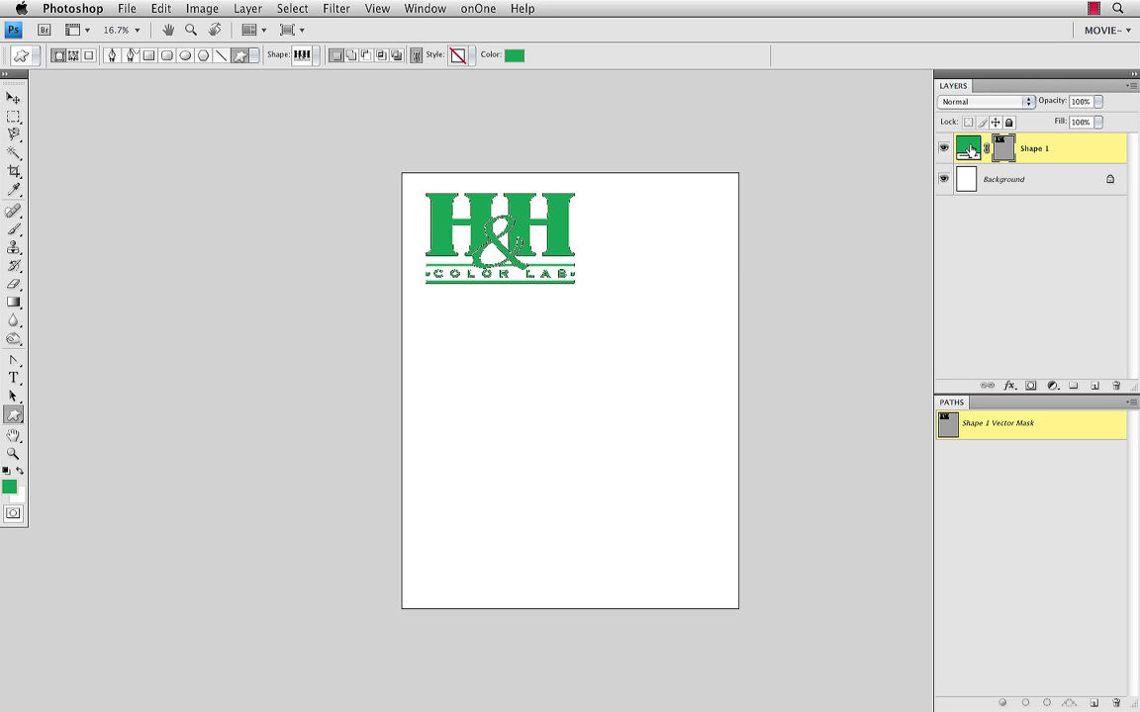
double_click(971, 148)
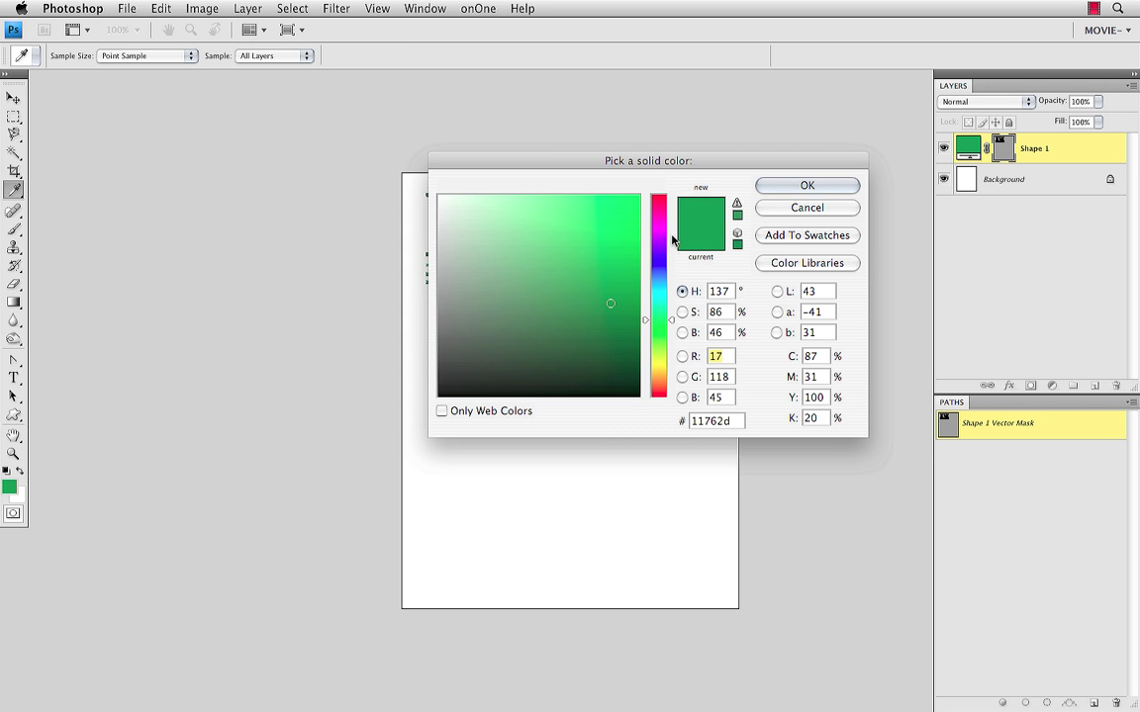
left_click(668, 231)
left_click(628, 219)
left_click(807, 185)
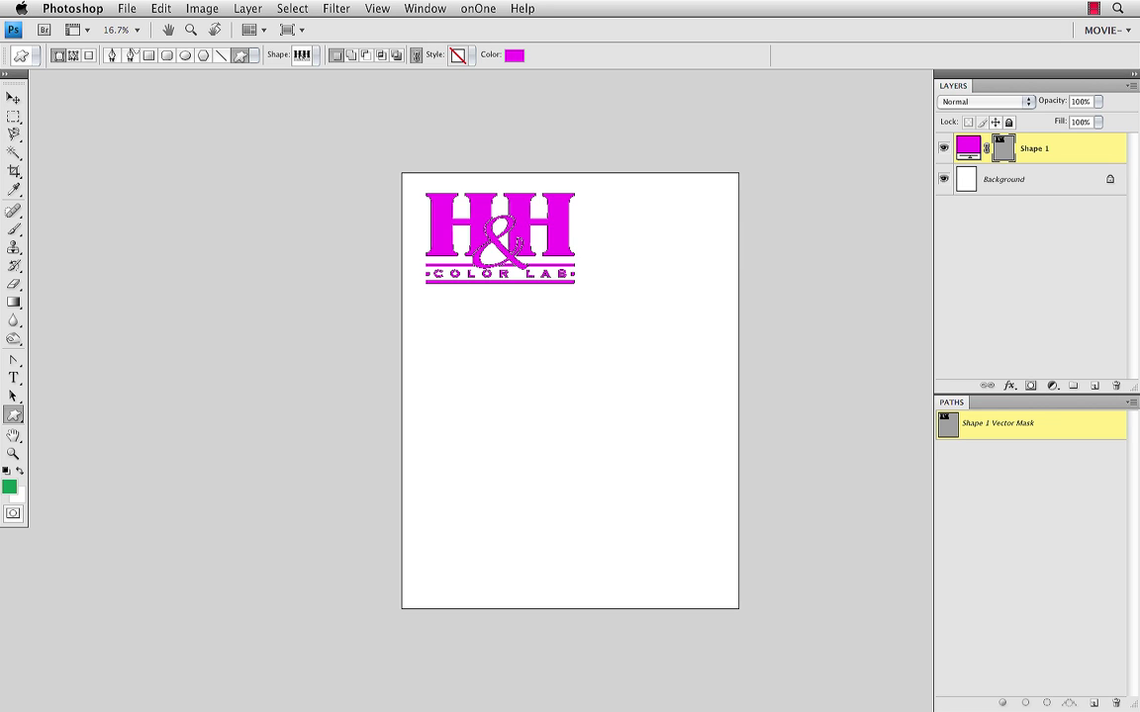
left_click(73, 56)
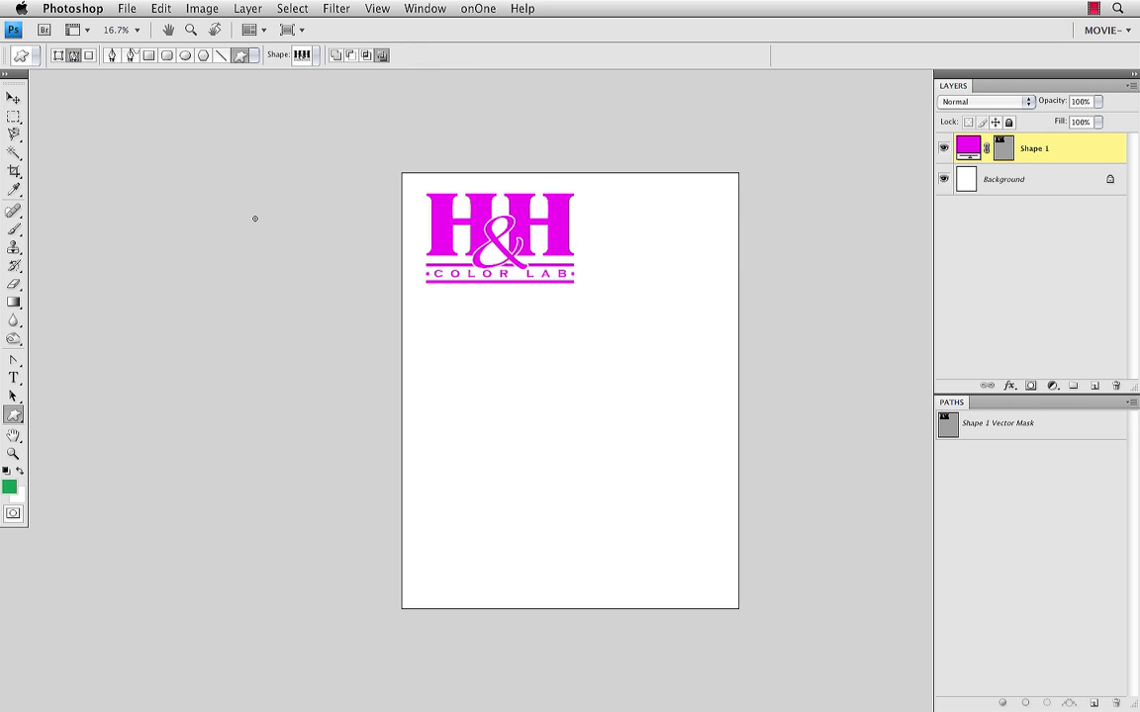
Step: Drag out an outline-only H&H work path beneath the magenta logo
left_click_drag(423, 313, 564, 440)
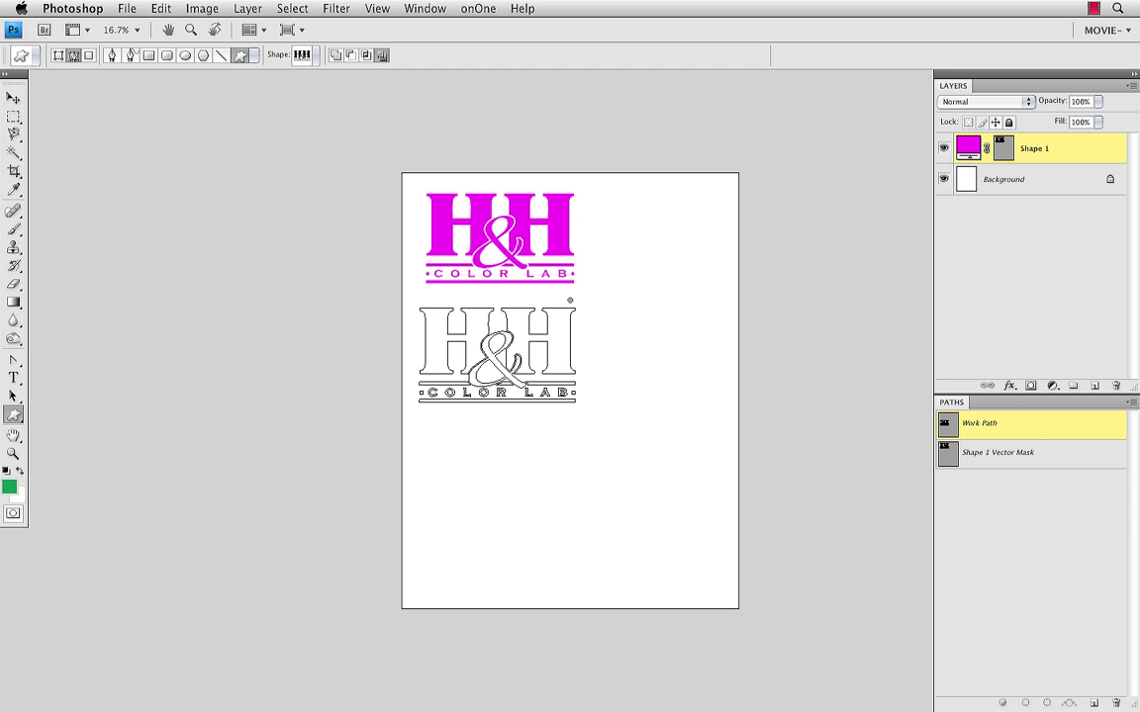
Step: Paint a small green H&H logo as pixels on the Background layer, then restore Shape Layers mode
left_click(89, 56)
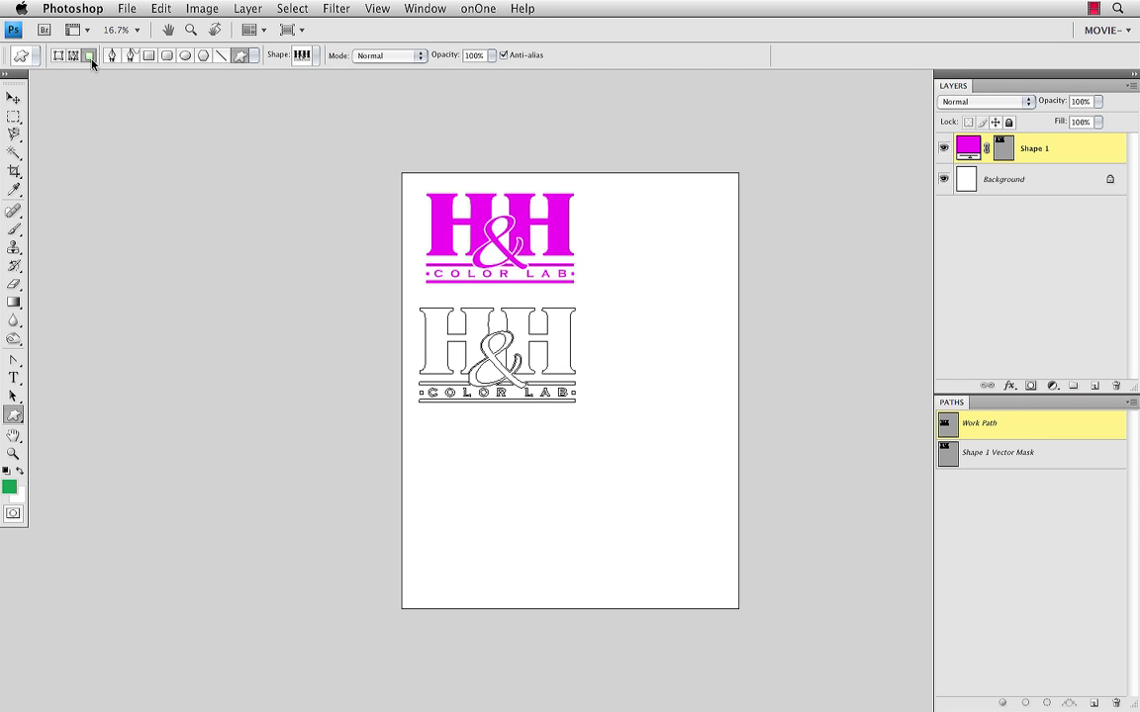
left_click(1011, 183)
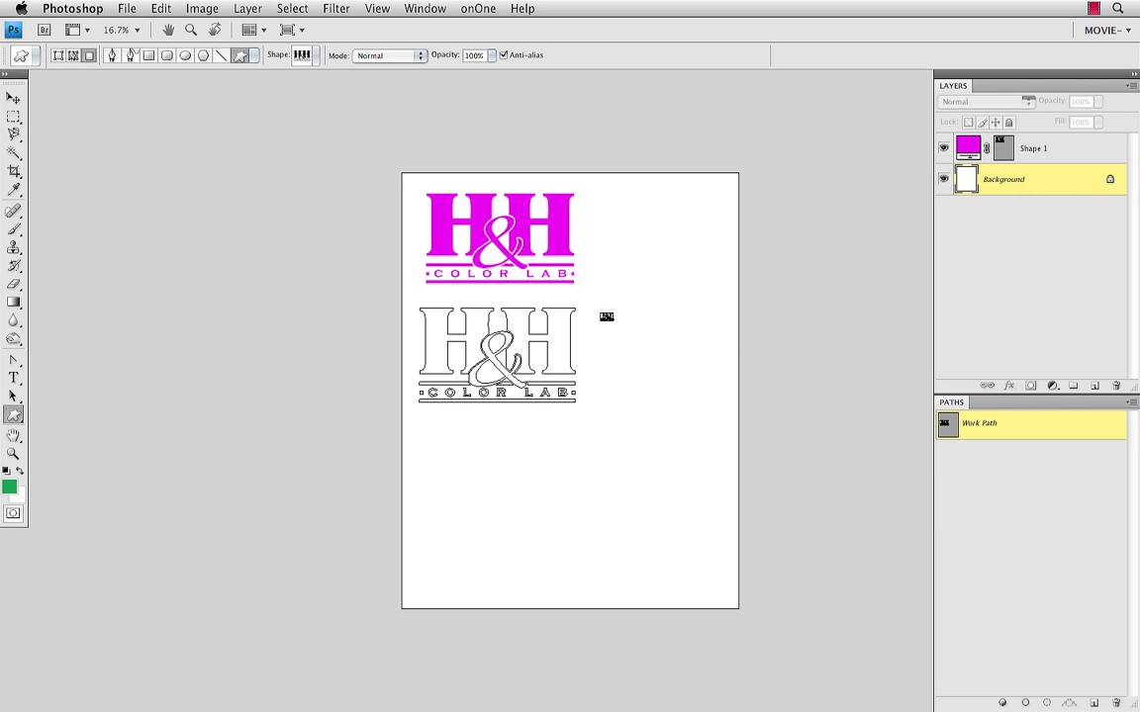
left_click_drag(599, 311, 686, 365)
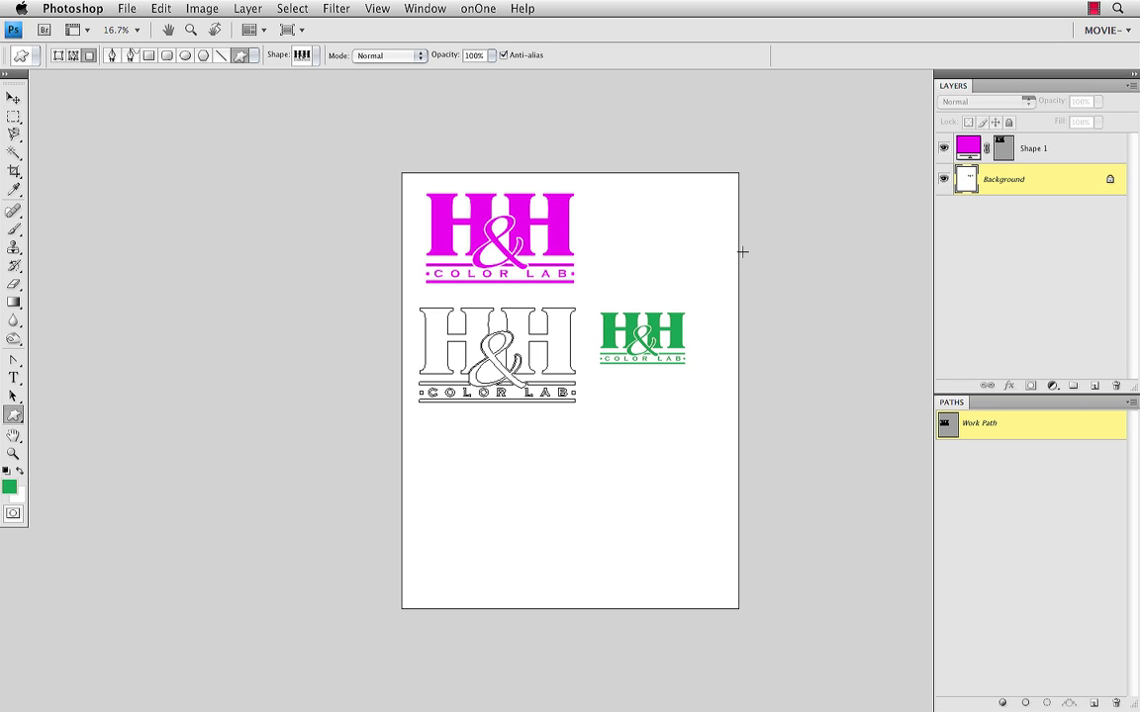
left_click(58, 55)
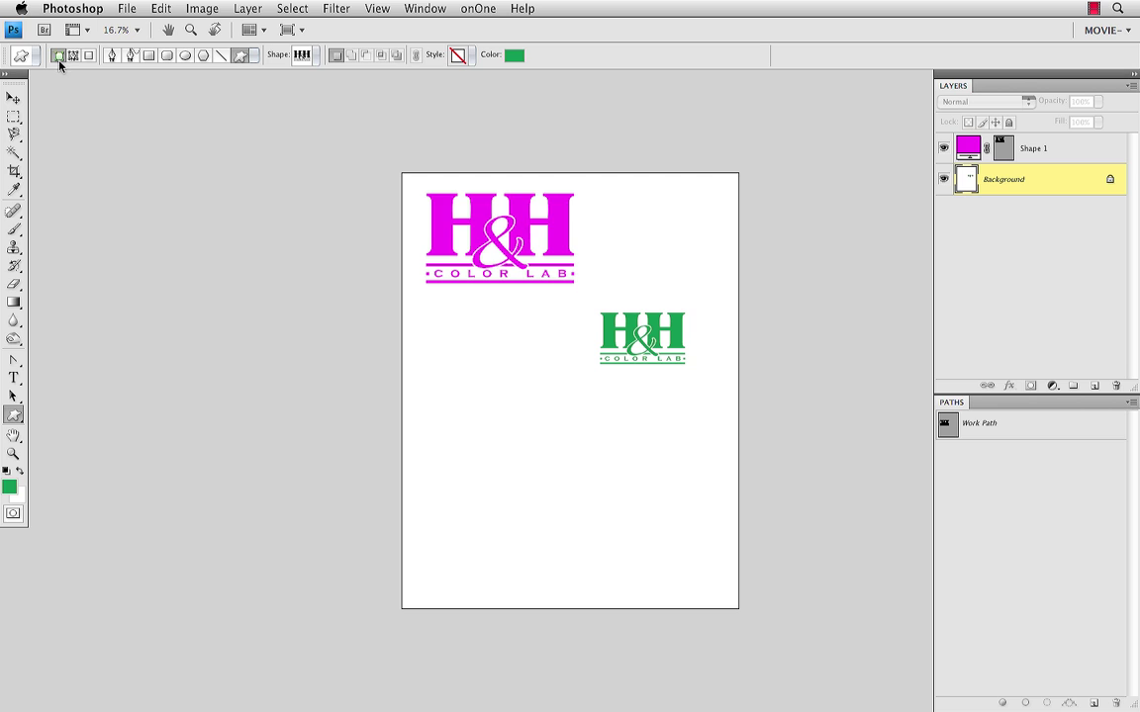